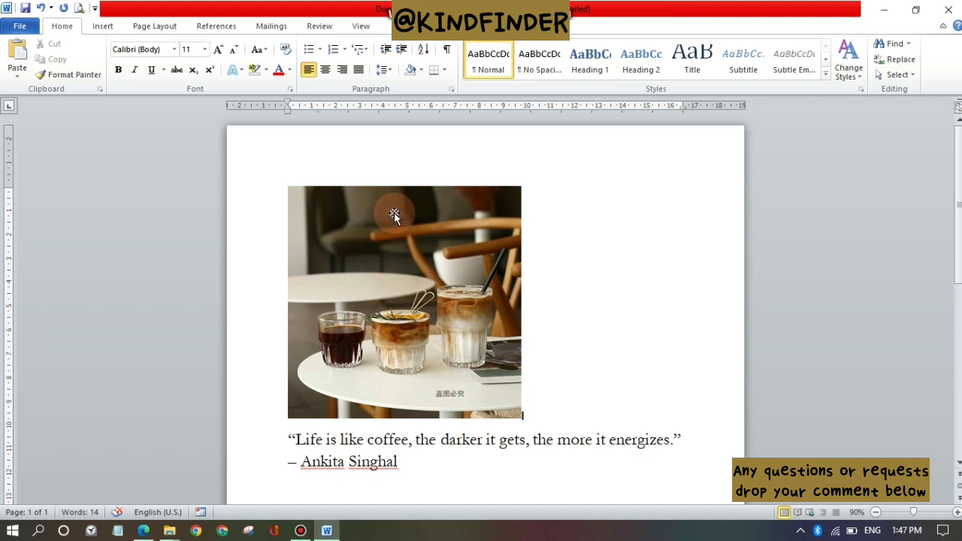
Step: Examine the coffee picture in the Word document and the one in the Google Docs document, ending back in Word
left_click(505, 150)
left_click(526, 216)
left_click(361, 280)
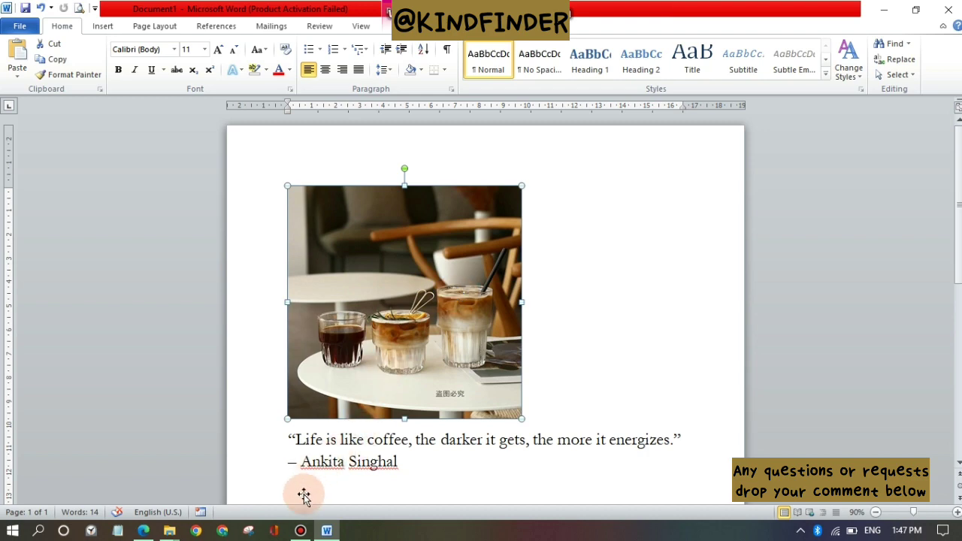
left_click(243, 260)
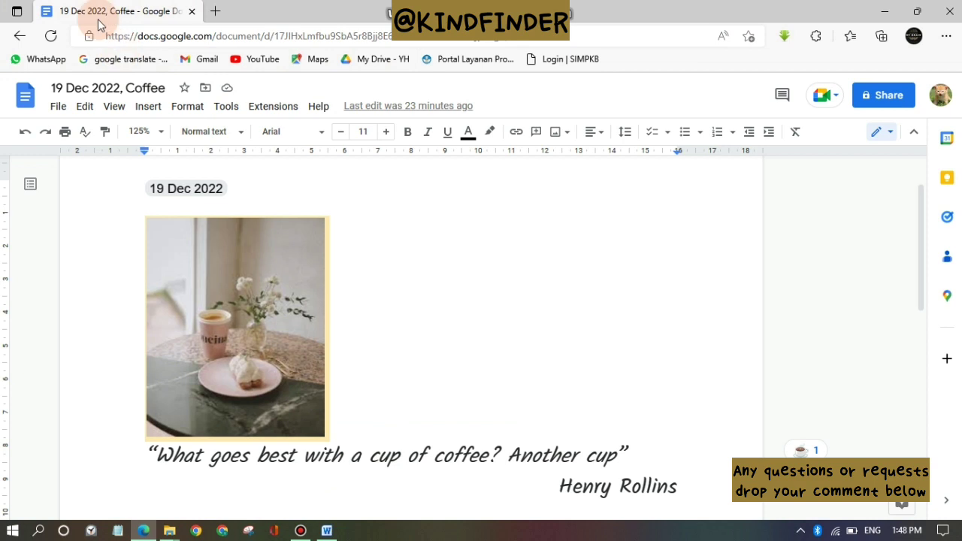
left_click(251, 326)
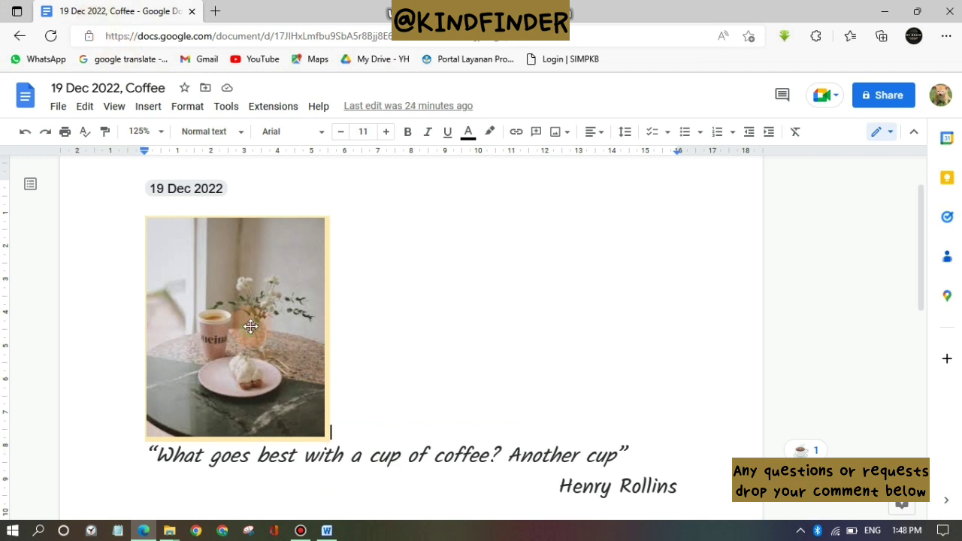
left_click(327, 531)
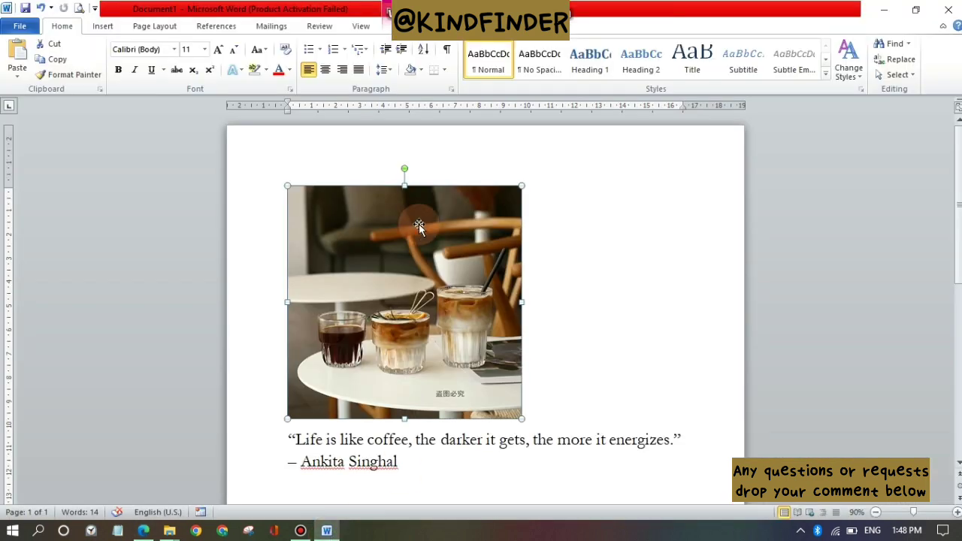
left_click(403, 253)
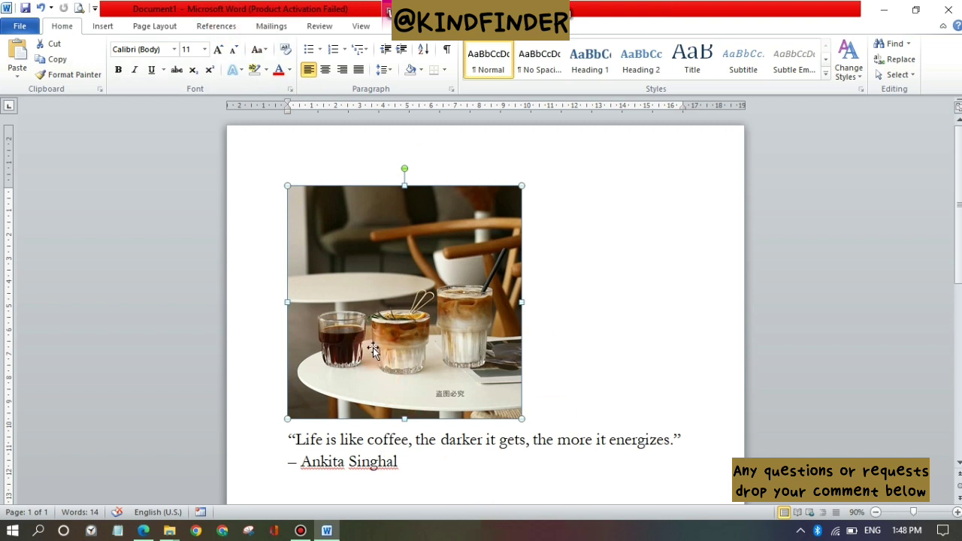
left_click(373, 261)
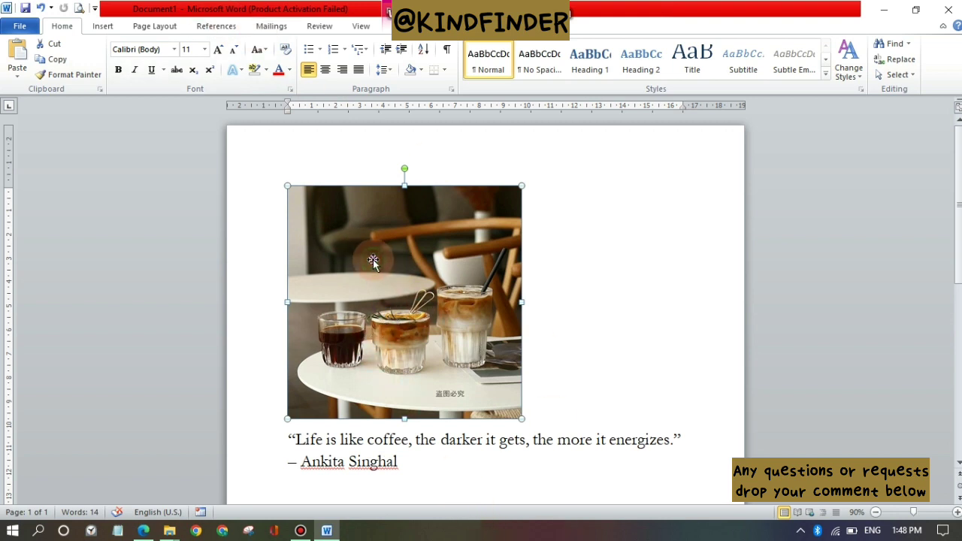
Step: Crop narrow strips off the left and right sides of the coffee picture, leaving it about 8.1 cm wide
left_click(584, 278)
left_click(451, 265)
right_click(451, 265)
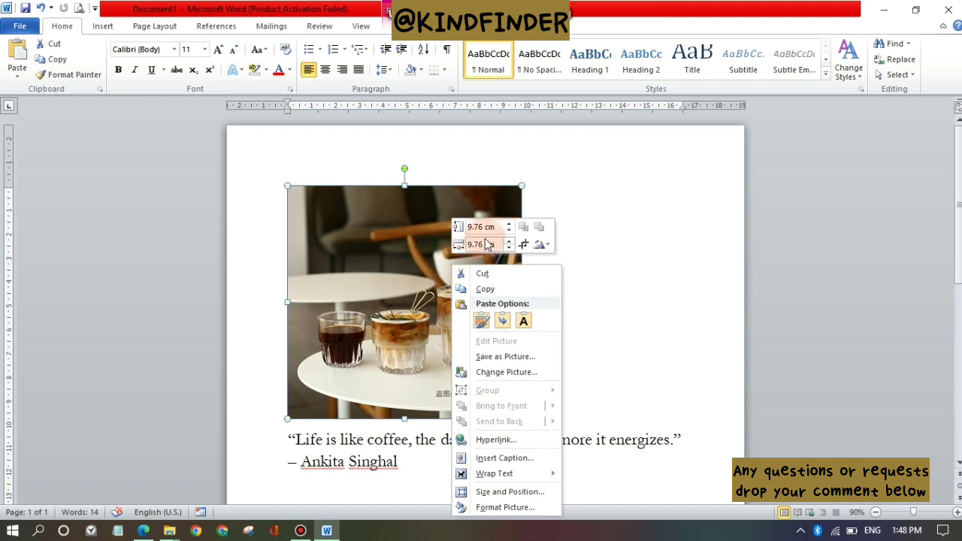
left_click(524, 245)
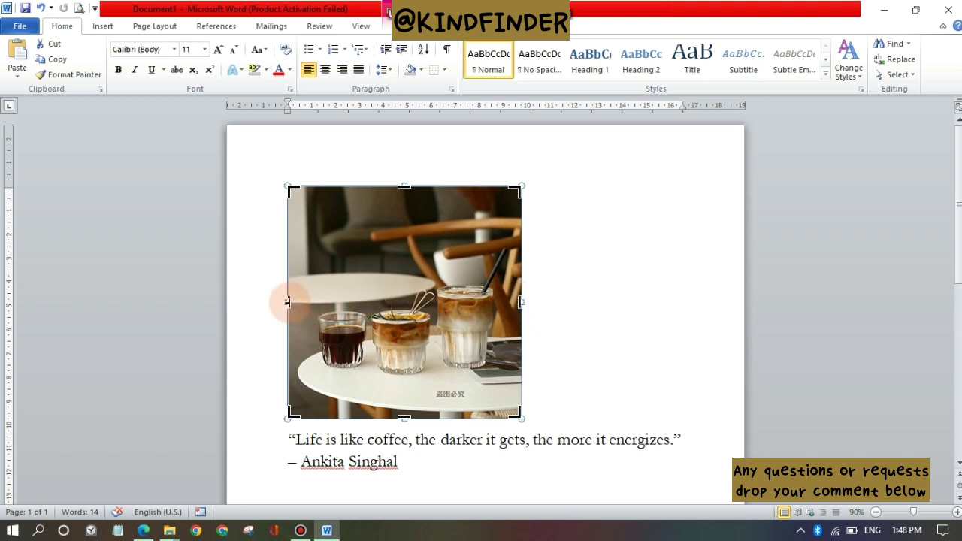
mouse_move(291, 302)
left_mouse_down()
mouse_move(301, 300)
mouse_move(292, 299)
left_mouse_up()
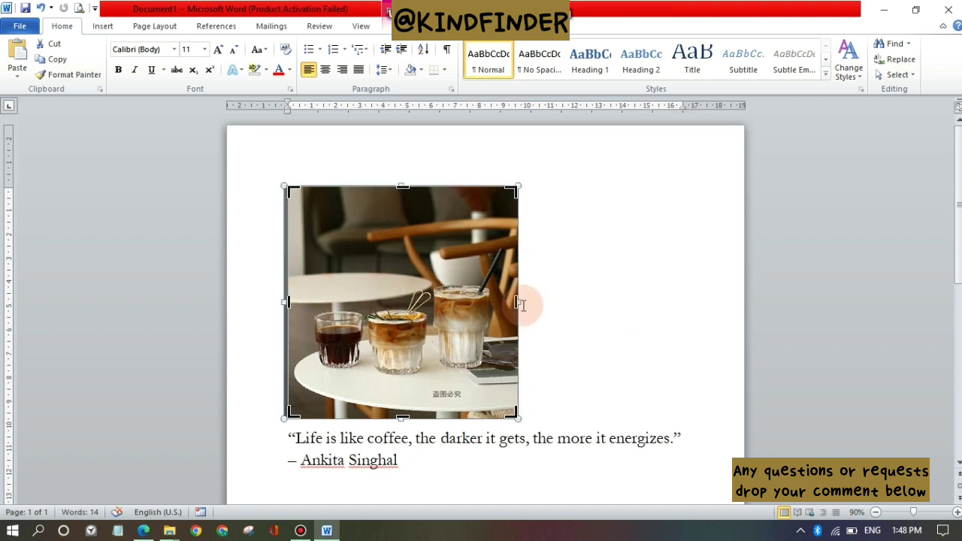
left_click_drag(519, 302, 495, 303)
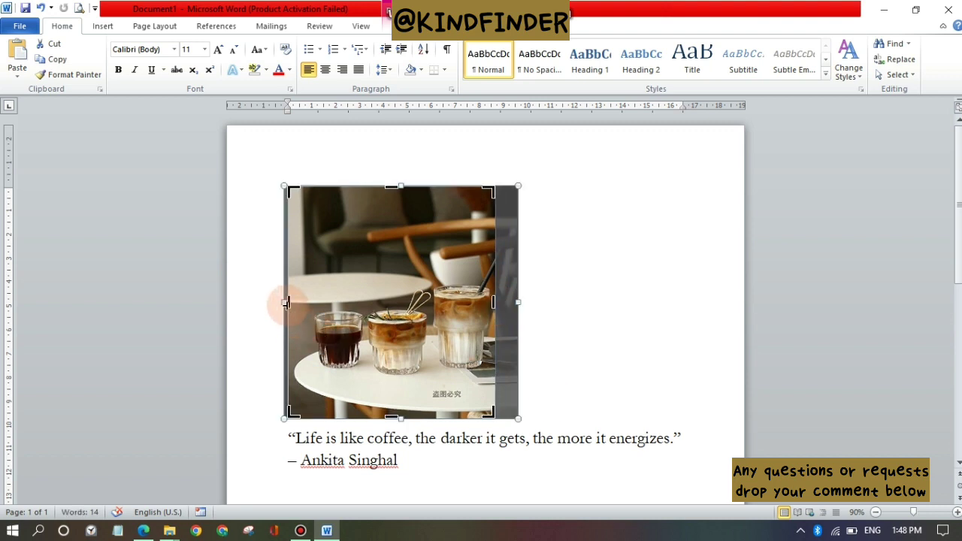
left_click_drag(286, 302, 300, 303)
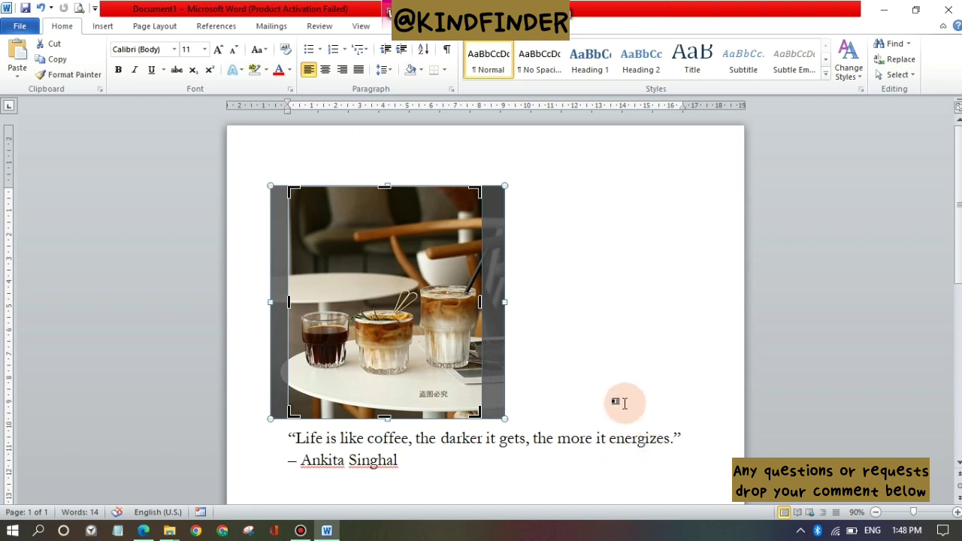
left_click(558, 309)
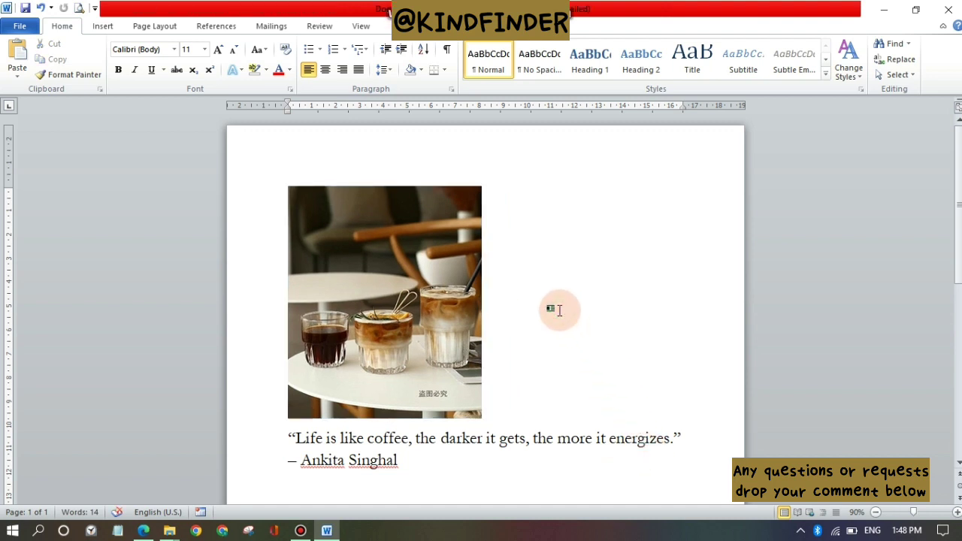
Step: Crop the bottom edge of the coffee picture to just above the watermark, leaving it about 8.4 cm high
left_click(438, 287)
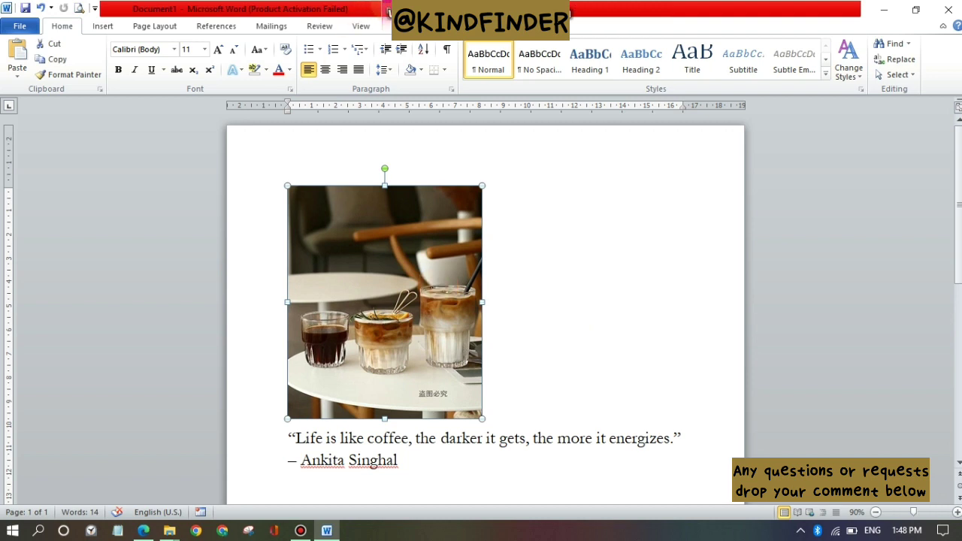
left_click(388, 10)
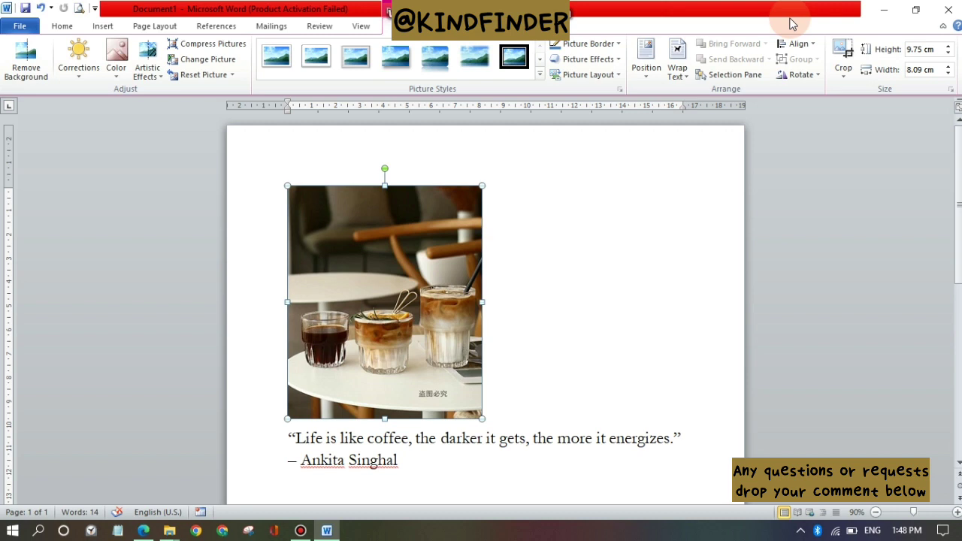
left_click(849, 78)
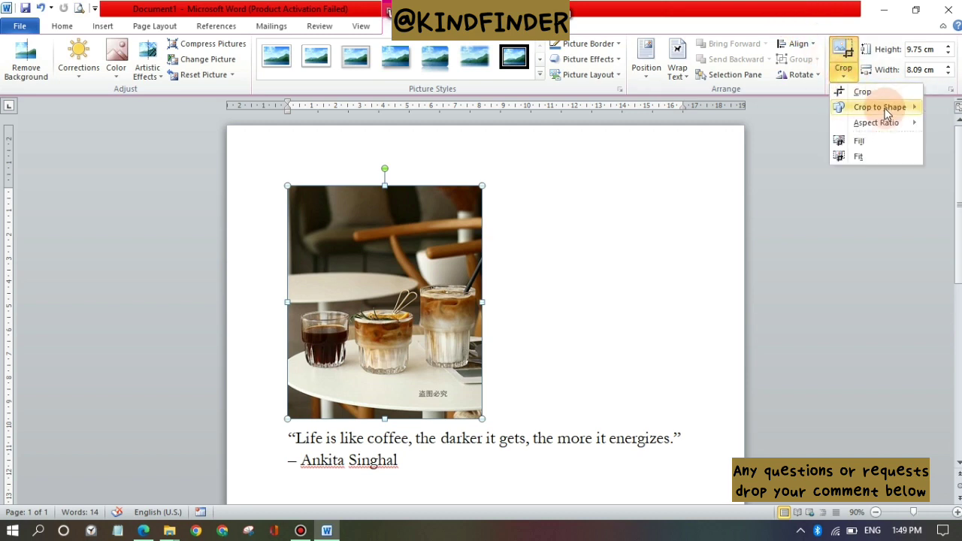
mouse_move(887, 112)
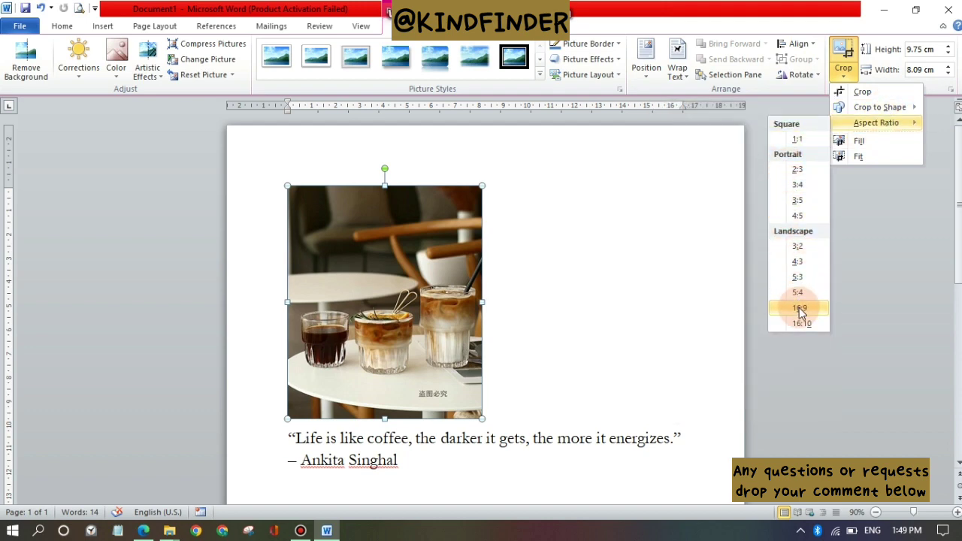
left_click(859, 92)
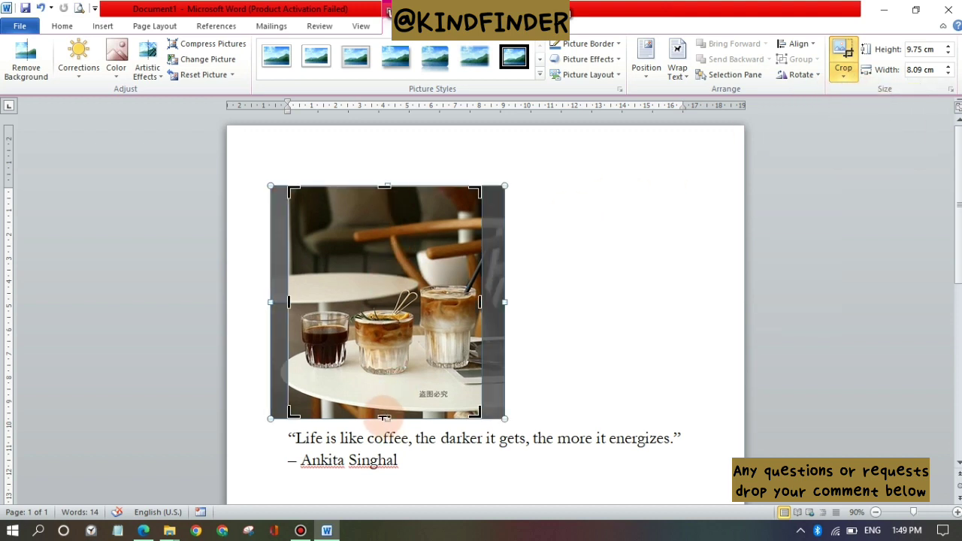
left_click_drag(383, 415, 385, 383)
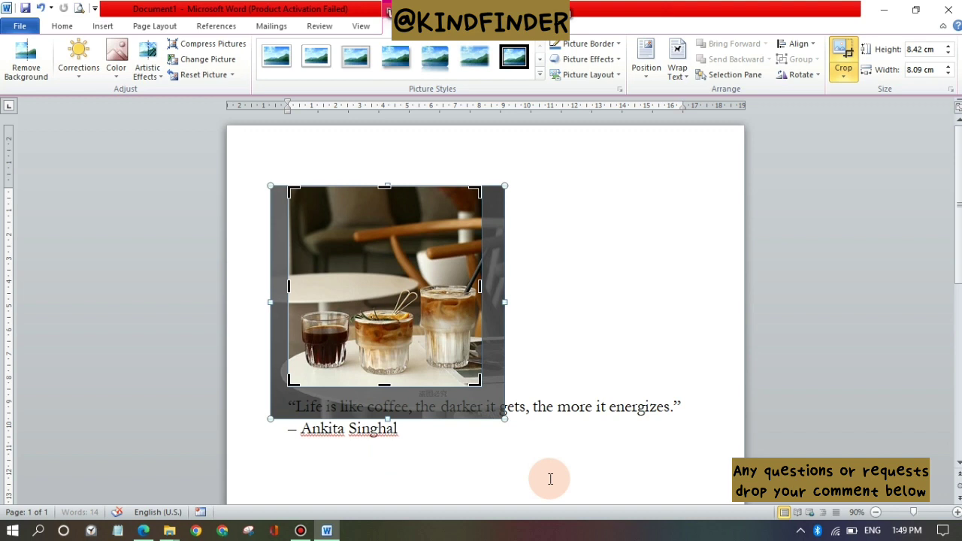
left_click(628, 258)
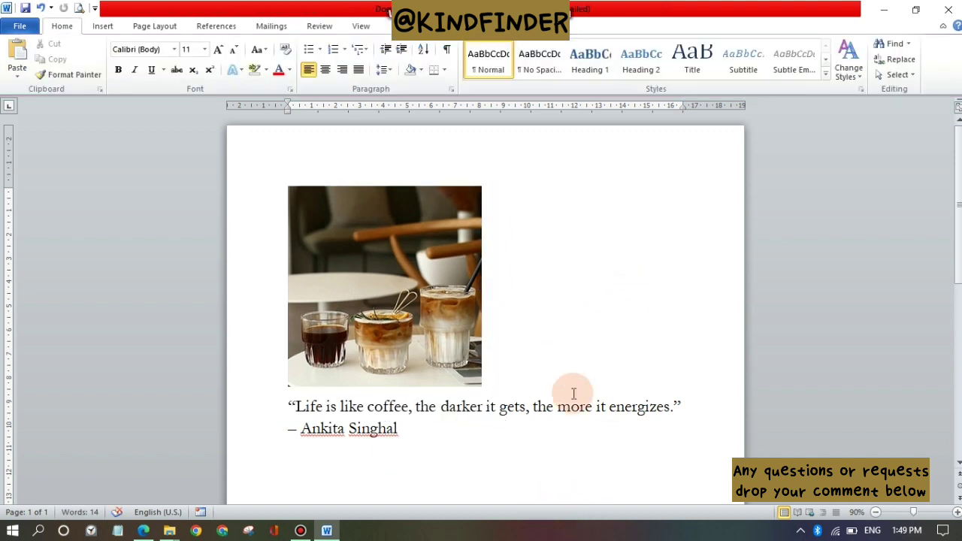
left_click(394, 358)
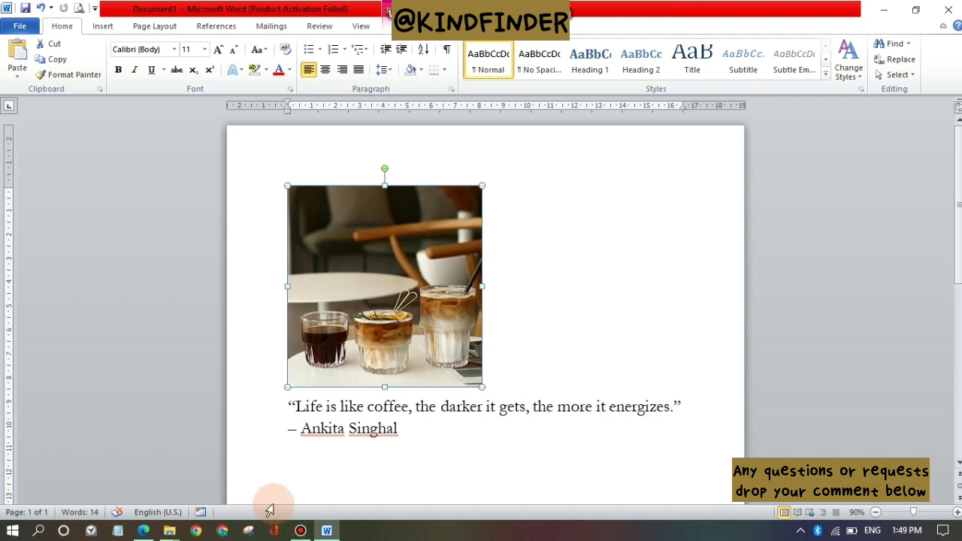
Step: Switch to the Google Docs document and crop thin strips off the bottom, right and left edges of its coffee picture
left_click(145, 531)
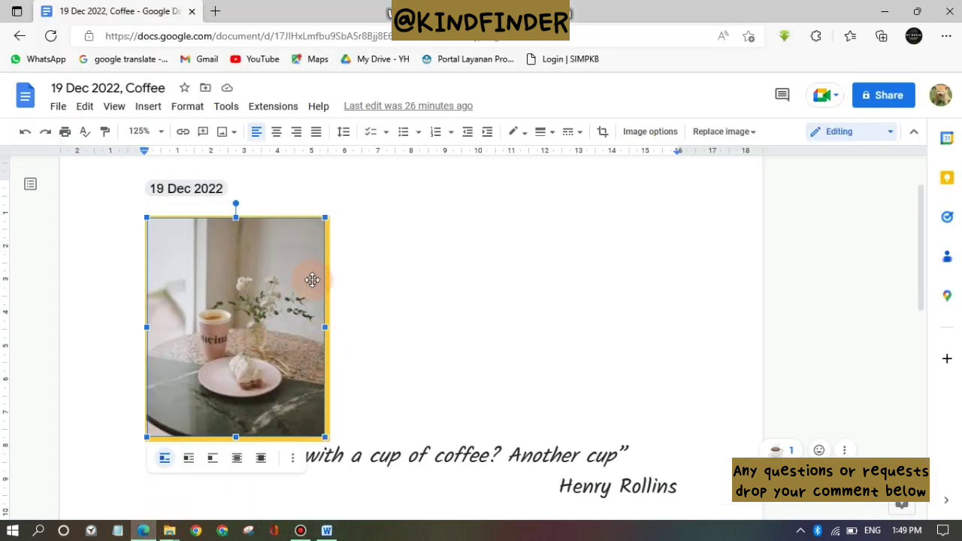
left_click(448, 310)
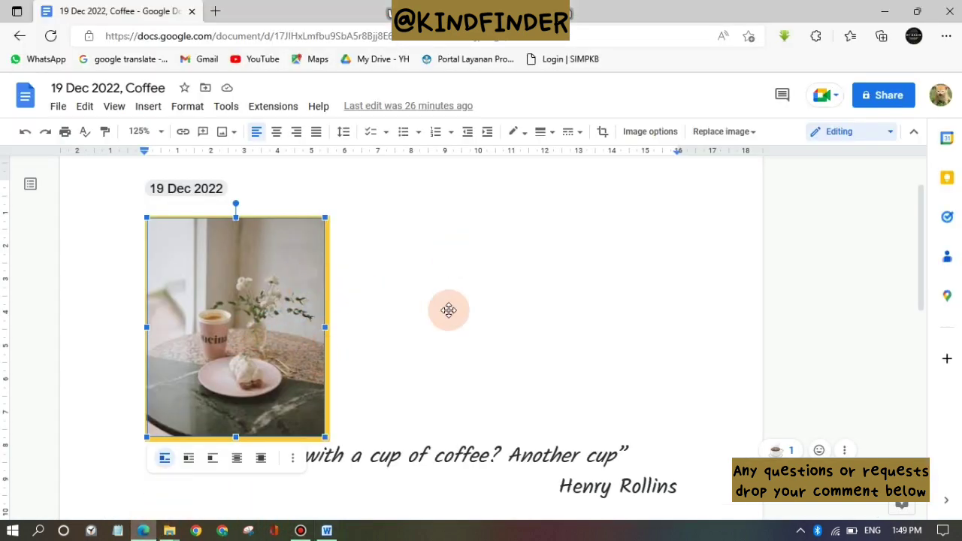
left_click(219, 313)
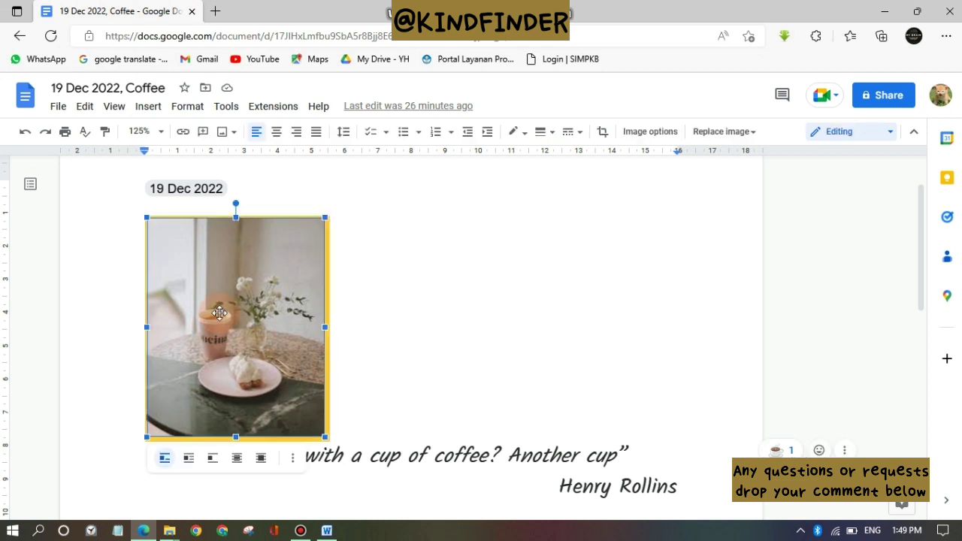
right_click(220, 312)
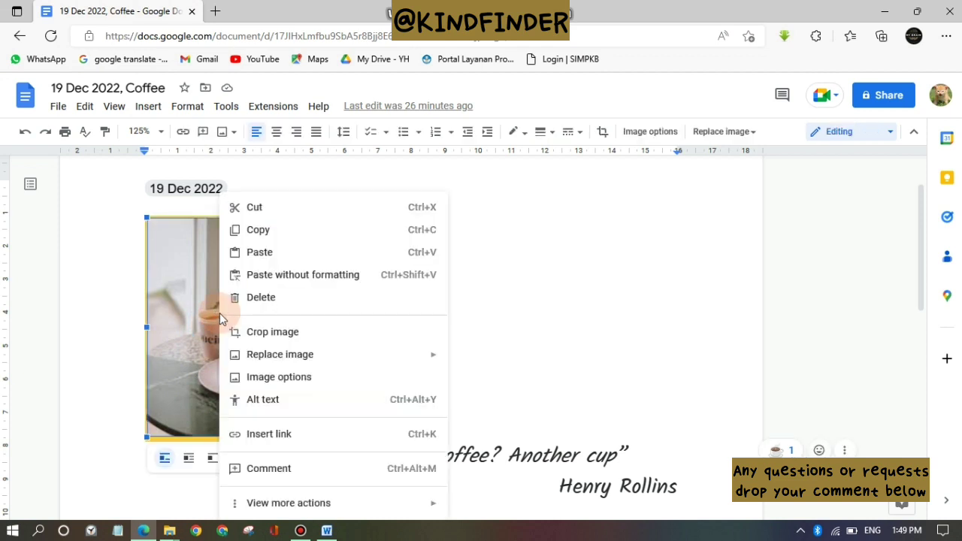
left_click(267, 336)
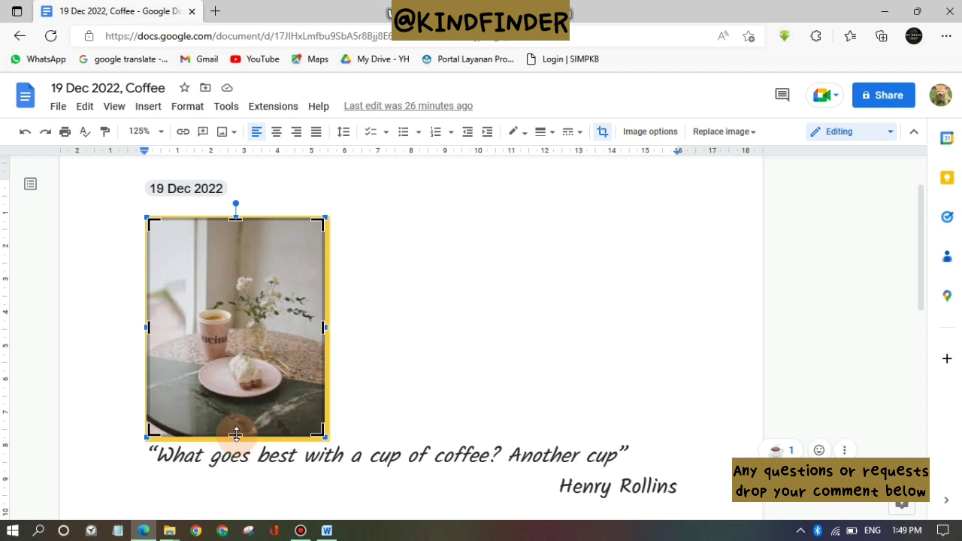
left_click_drag(235, 435, 247, 411)
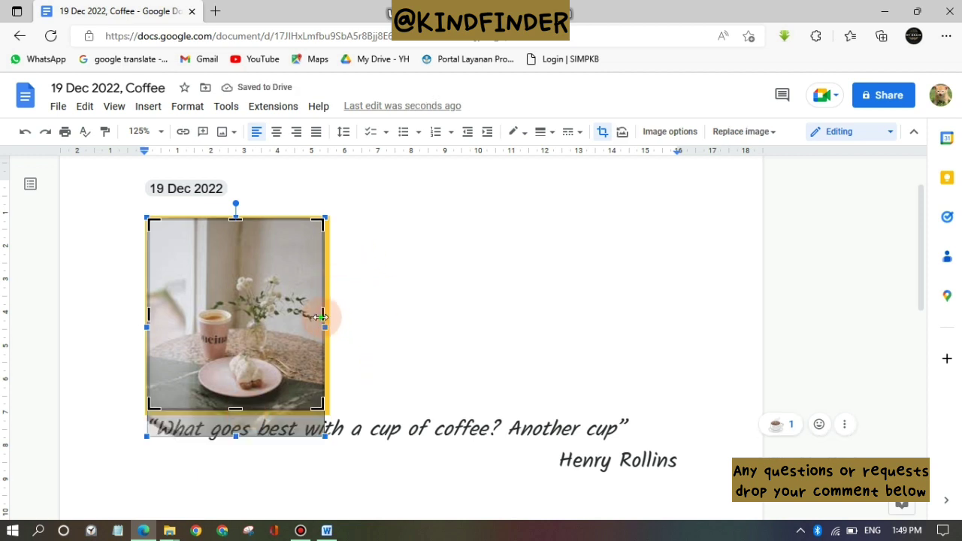
left_click_drag(322, 317, 314, 317)
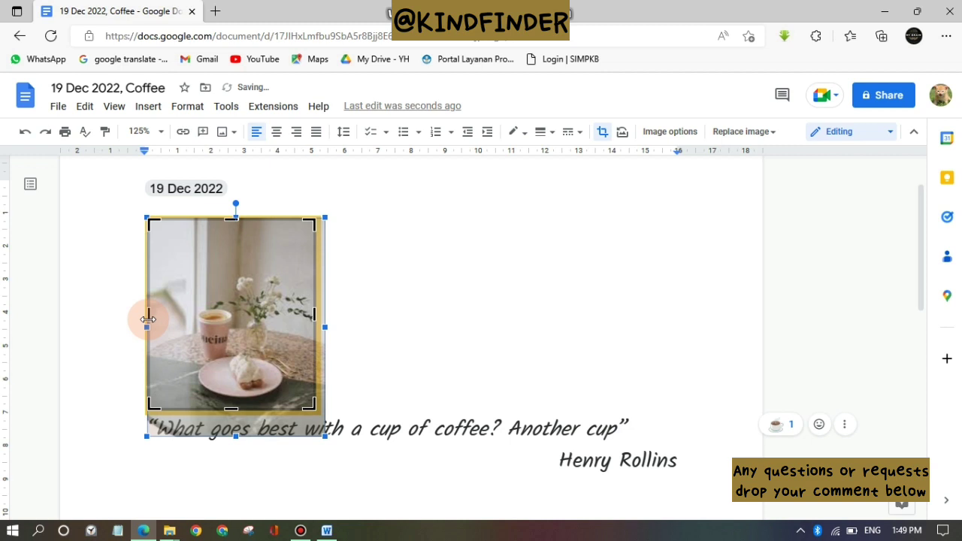
left_click_drag(148, 320, 161, 318)
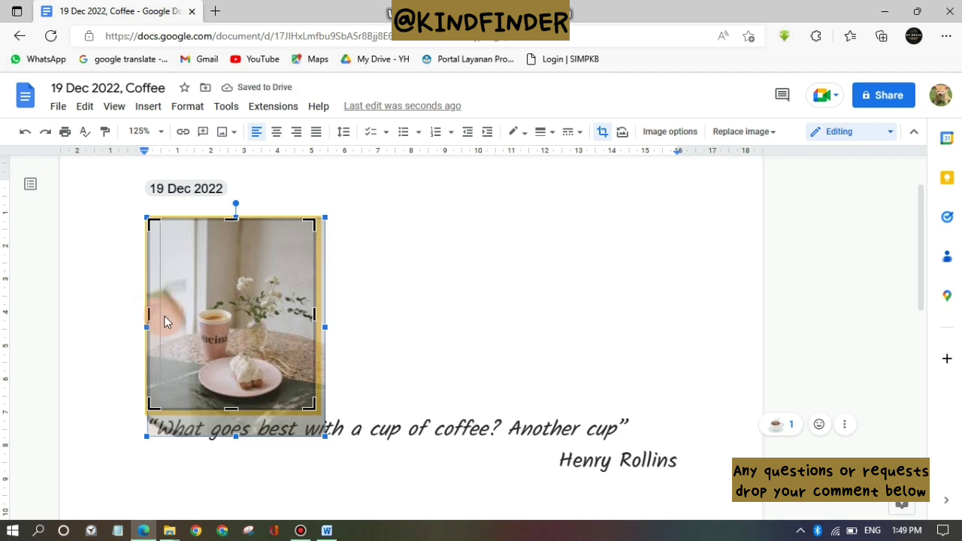
left_click(478, 325)
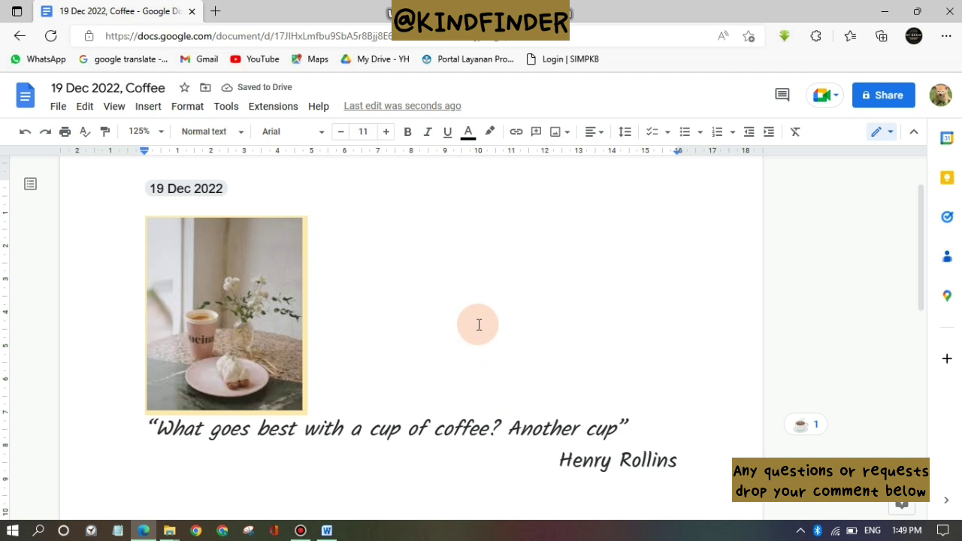
Step: Crop a thin strip off the top edge of the coffee picture above the quote
left_click(213, 307)
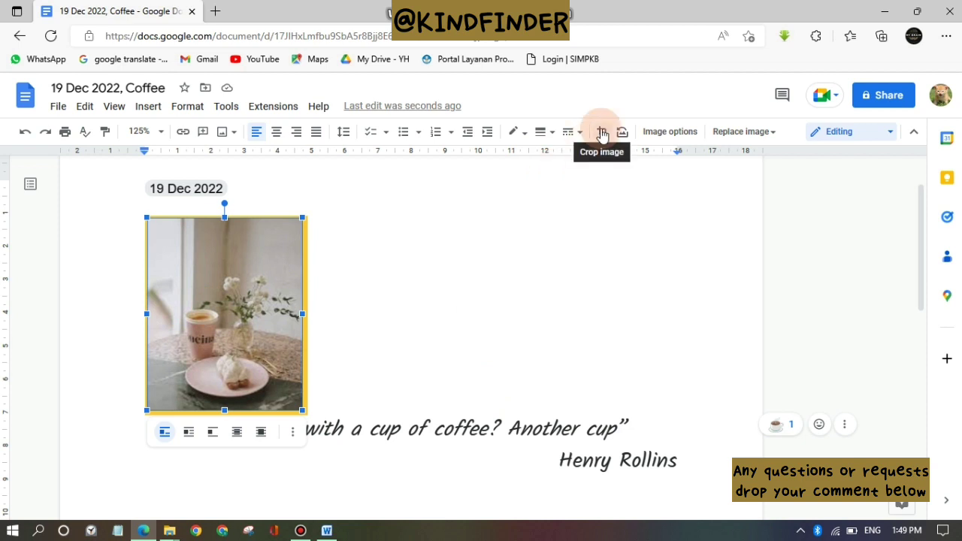
left_click(602, 133)
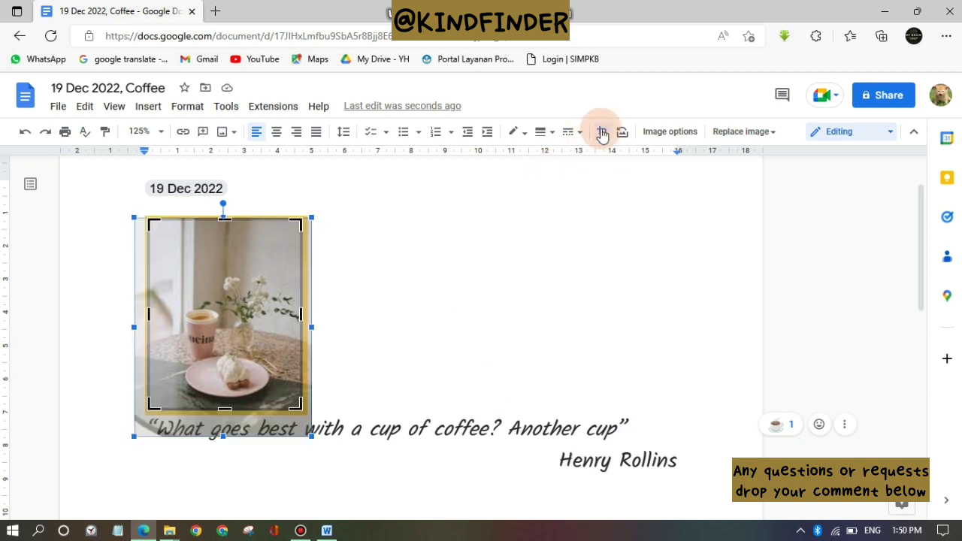
left_click_drag(225, 221, 226, 236)
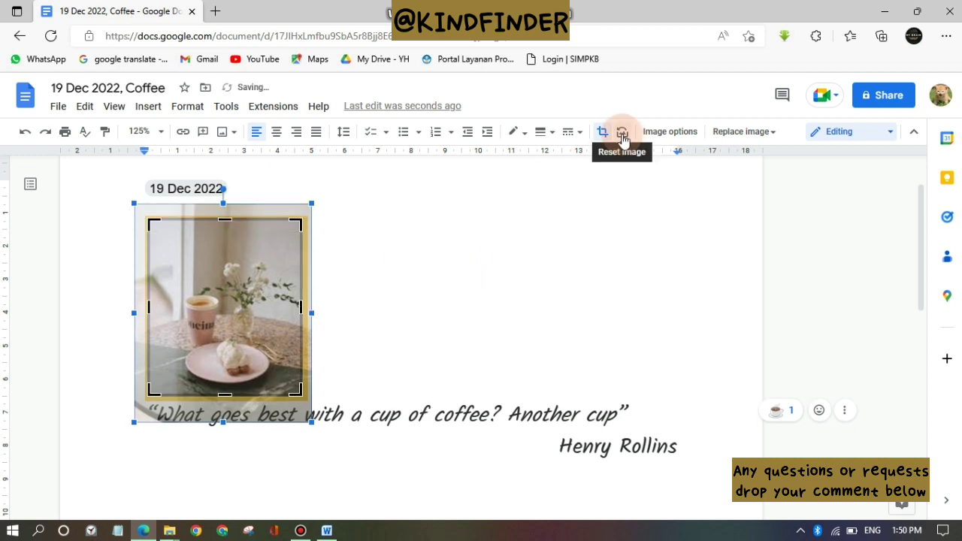
left_click(600, 218)
left_click(213, 265)
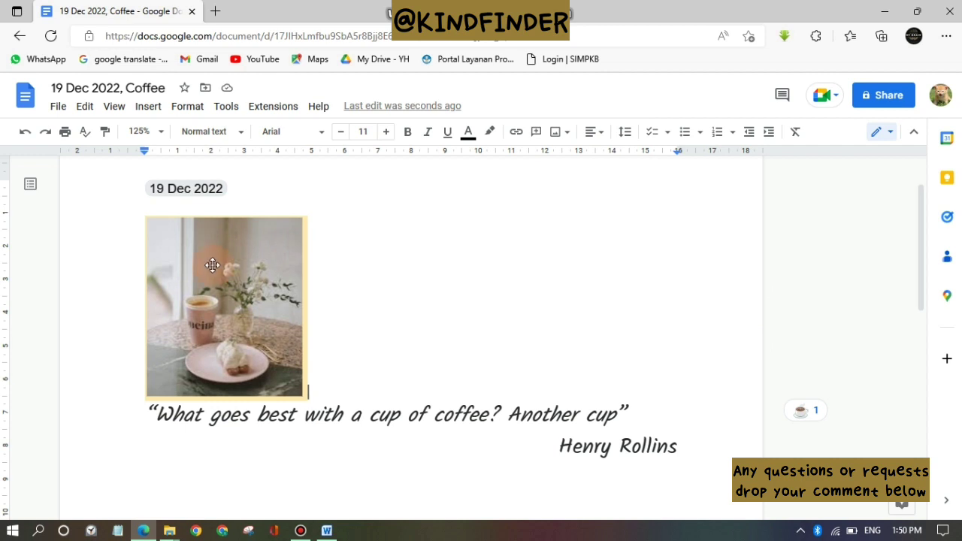